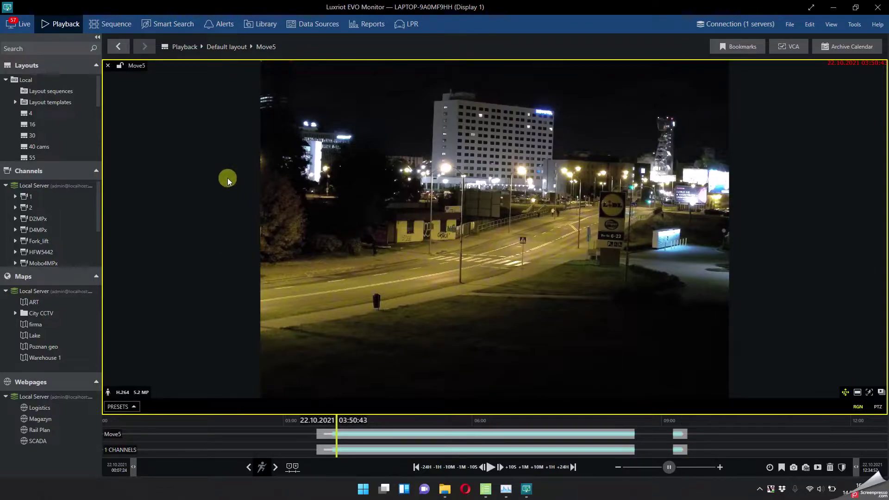
Switch to Live and open layout 16, then layout 4
{"action": "left_click", "coordinate": [21, 24]}
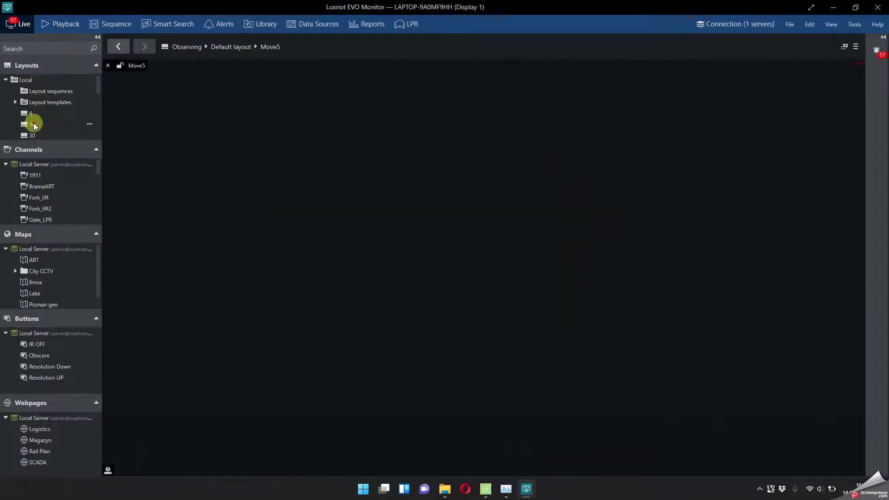
{"action": "double_click", "coordinate": [34, 123]}
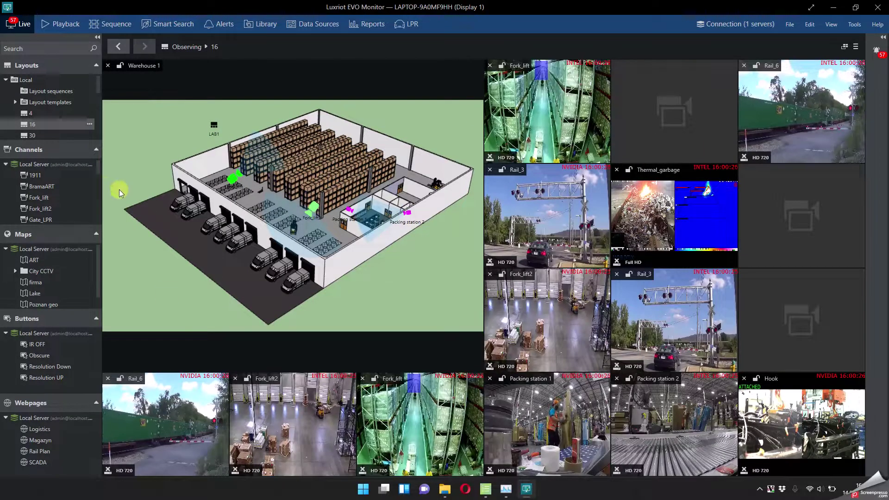
{"action": "left_click", "coordinate": [32, 114]}
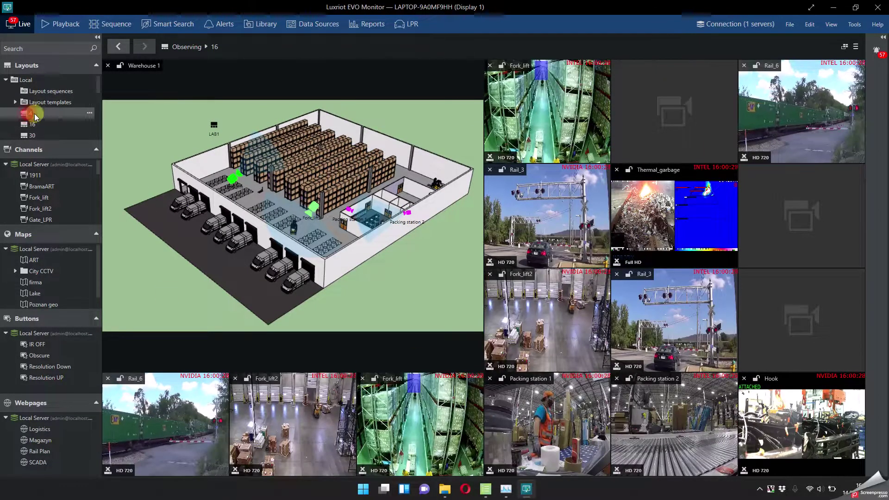
{"action": "double_click", "coordinate": [36, 116]}
Show Move5 in layout 4 playback, fill the view with it, and use native aspect ratio
{"action": "left_click", "coordinate": [51, 24]}
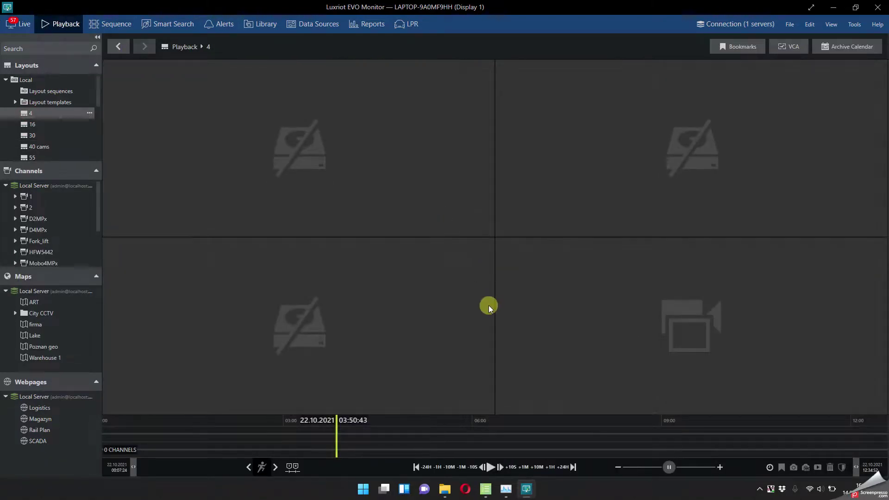
{"action": "scroll", "coordinate": [41, 222], "scroll_direction": "down", "scroll_amount": 3}
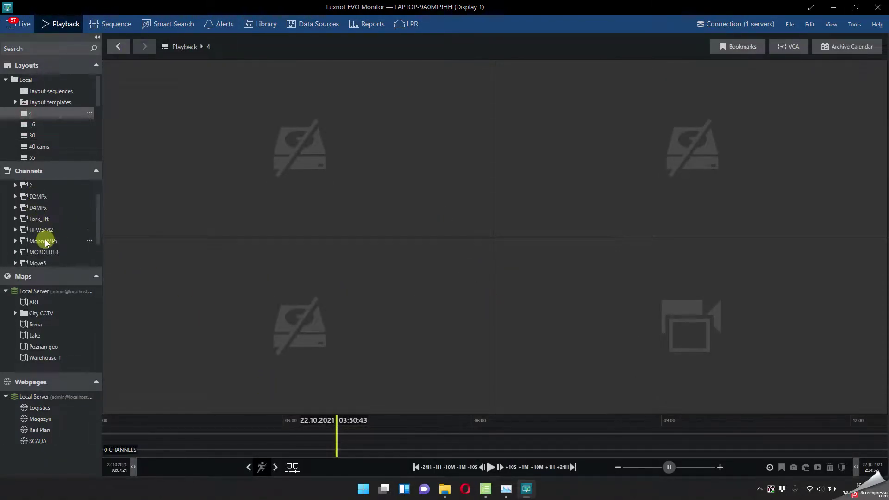
{"action": "left_click_drag", "start_coordinate": [37, 228], "coordinate": [274, 145]}
{"action": "double_click", "coordinate": [274, 146]}
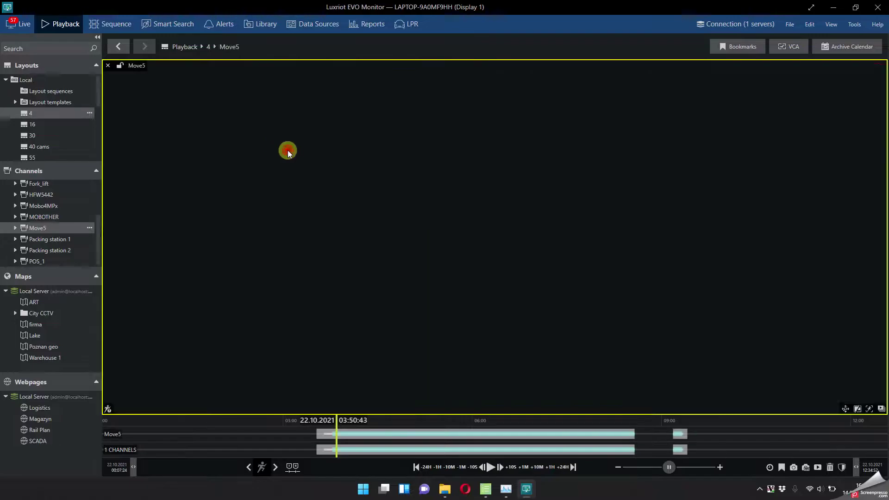
{"action": "left_click", "coordinate": [858, 410]}
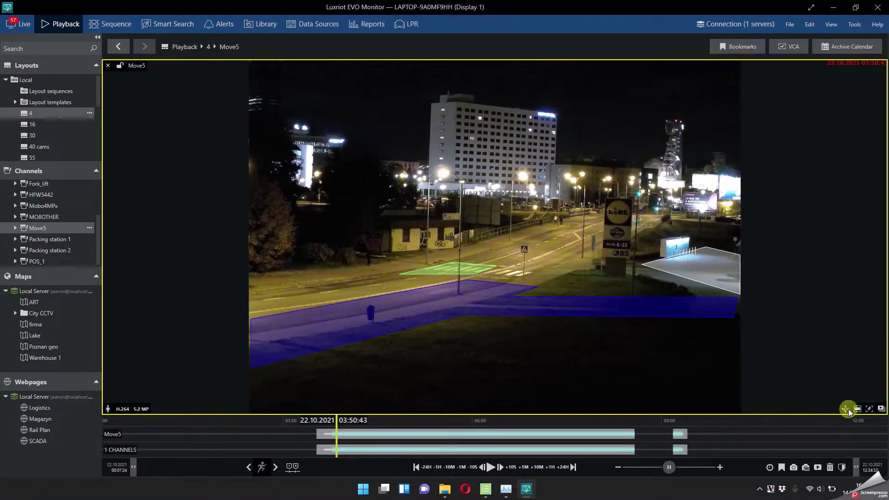
Hide the Move5 analytics zones and scrub playback forward to about 03:57
{"action": "left_click", "coordinate": [846, 409]}
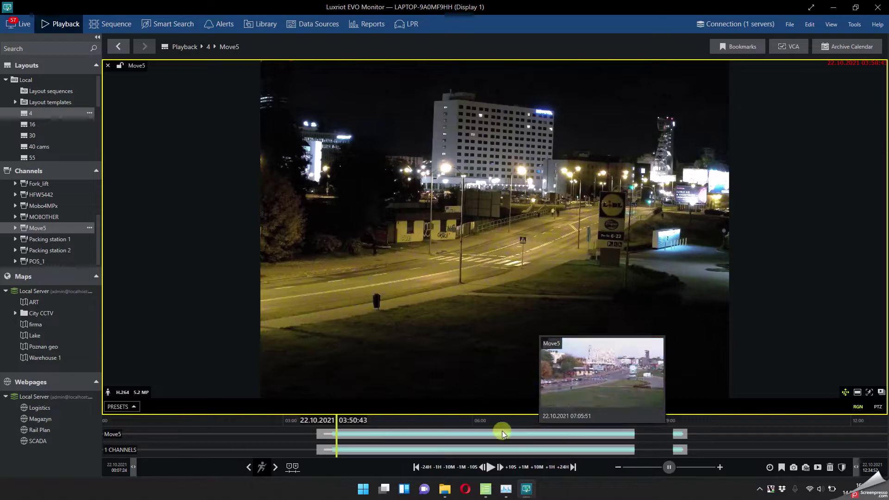
{"action": "scroll", "coordinate": [318, 435], "scroll_direction": "up", "scroll_amount": 3}
{"action": "scroll", "coordinate": [324, 435], "scroll_direction": "up", "scroll_amount": 5}
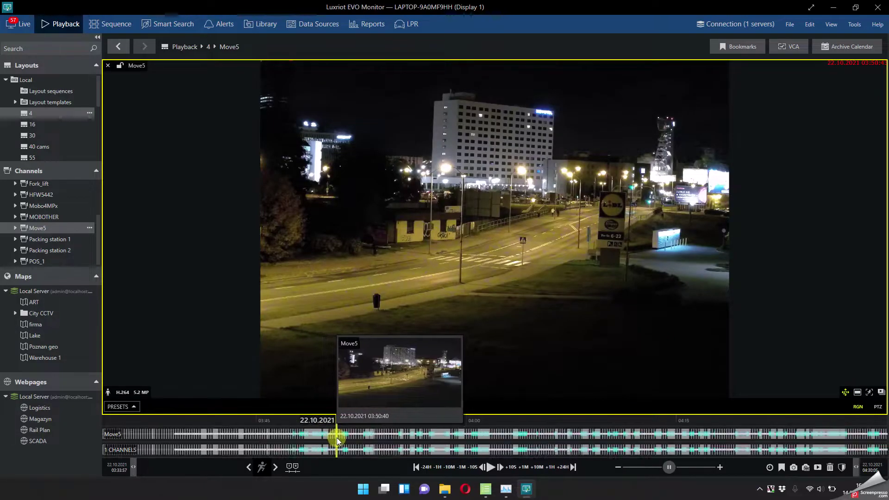
{"action": "scroll", "coordinate": [359, 440], "scroll_direction": "down", "scroll_amount": 7}
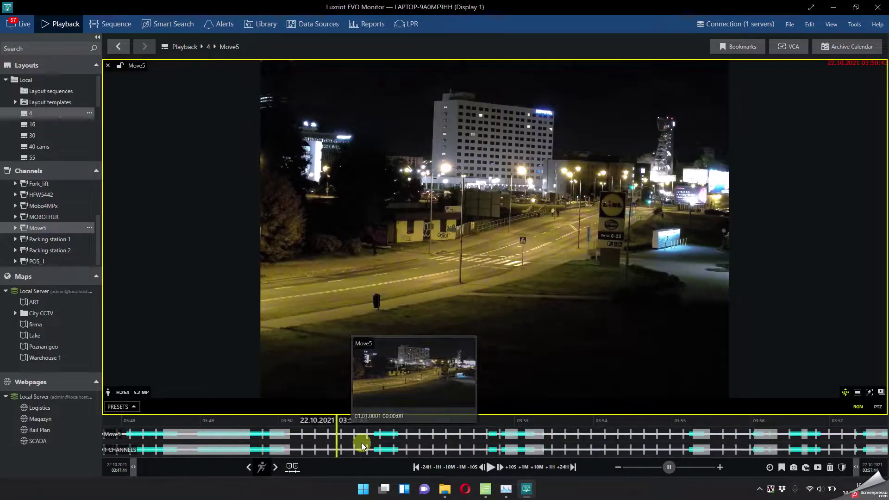
{"action": "scroll", "coordinate": [357, 440], "scroll_direction": "down", "scroll_amount": 5}
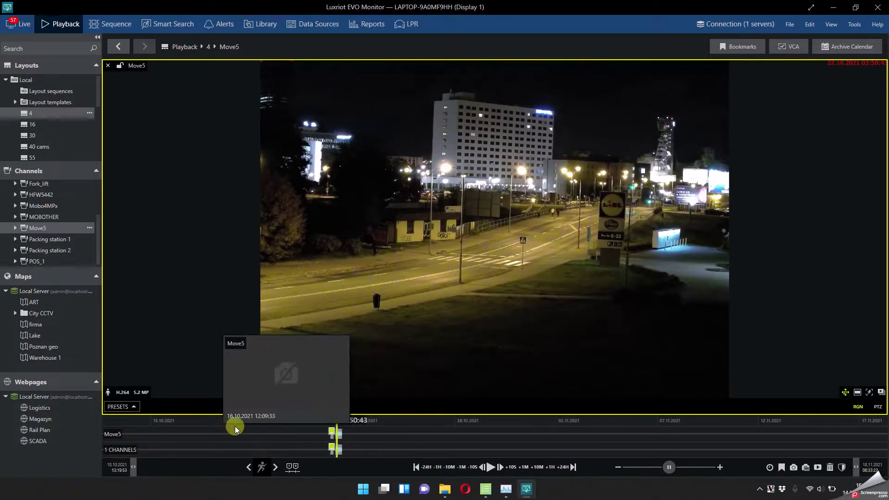
{"action": "scroll", "coordinate": [341, 443], "scroll_direction": "up", "scroll_amount": 5}
{"action": "scroll", "coordinate": [336, 438], "scroll_direction": "up", "scroll_amount": 8}
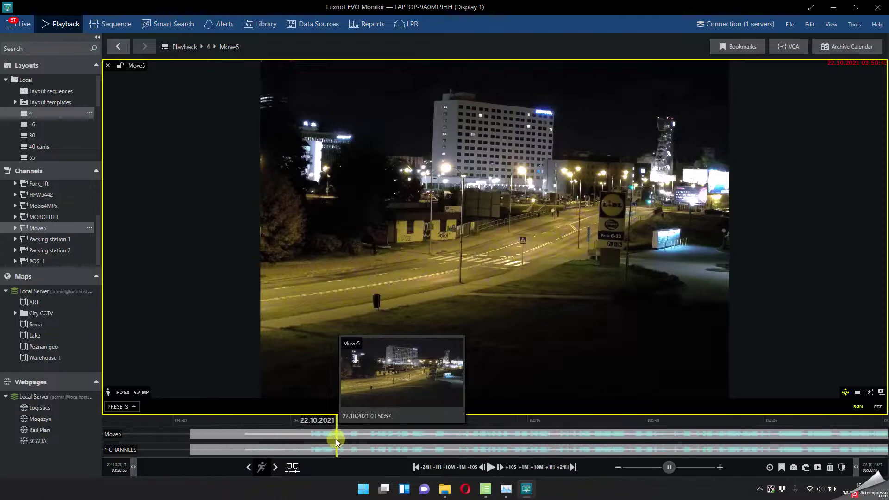
{"action": "left_click", "coordinate": [369, 435]}
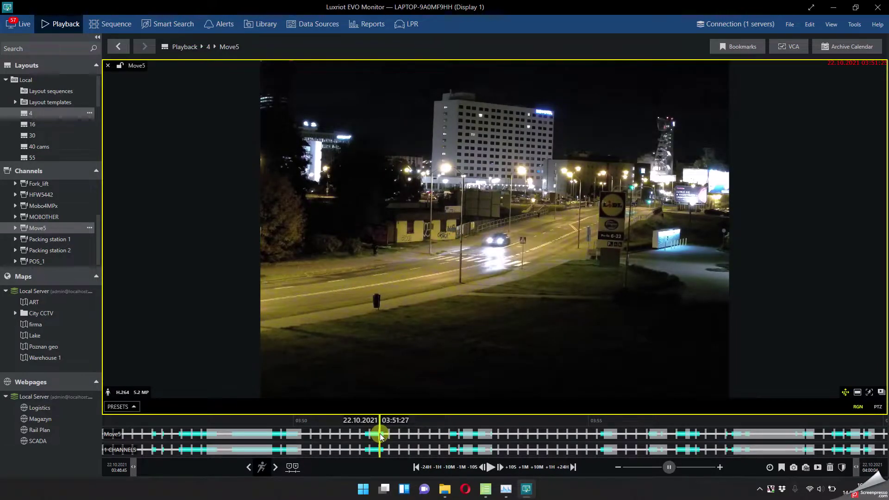
{"action": "left_click_drag", "start_coordinate": [375, 439], "coordinate": [604, 436]}
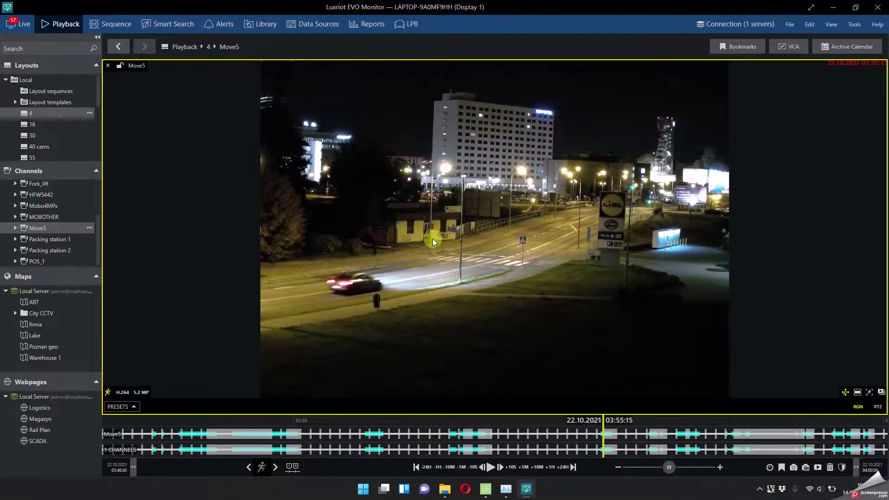
{"action": "left_click_drag", "start_coordinate": [685, 445], "coordinate": [735, 433]}
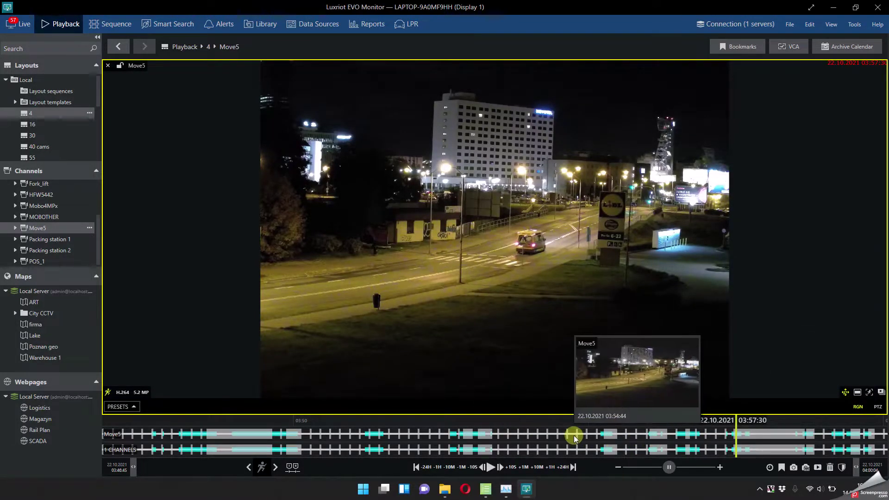
Zoom out and pan the timeline so the full overnight recording is visible
{"action": "scroll", "coordinate": [574, 435], "scroll_direction": "down", "scroll_amount": 5}
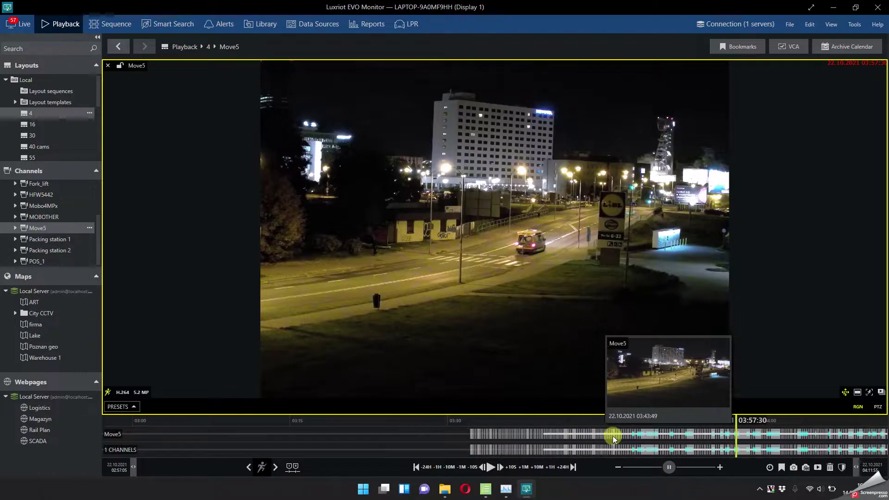
{"action": "left_click_drag", "start_coordinate": [630, 423], "coordinate": [311, 433]}
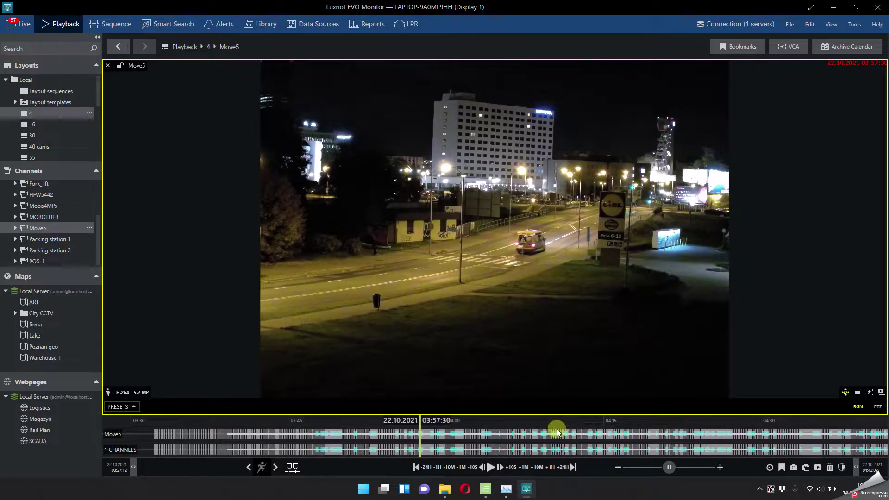
{"action": "scroll", "coordinate": [493, 441], "scroll_direction": "down", "scroll_amount": 5}
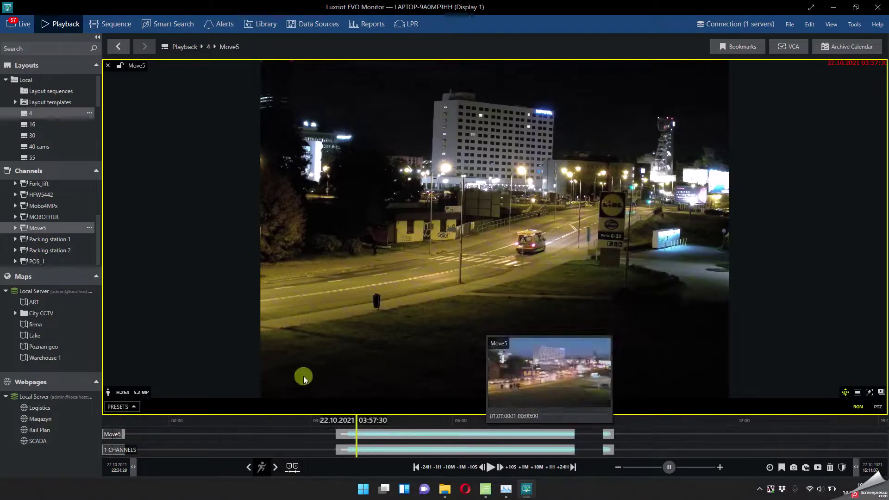
{"action": "scroll", "coordinate": [482, 416], "scroll_direction": "down", "scroll_amount": 2}
{"action": "left_click_drag", "start_coordinate": [577, 412], "coordinate": [405, 419]}
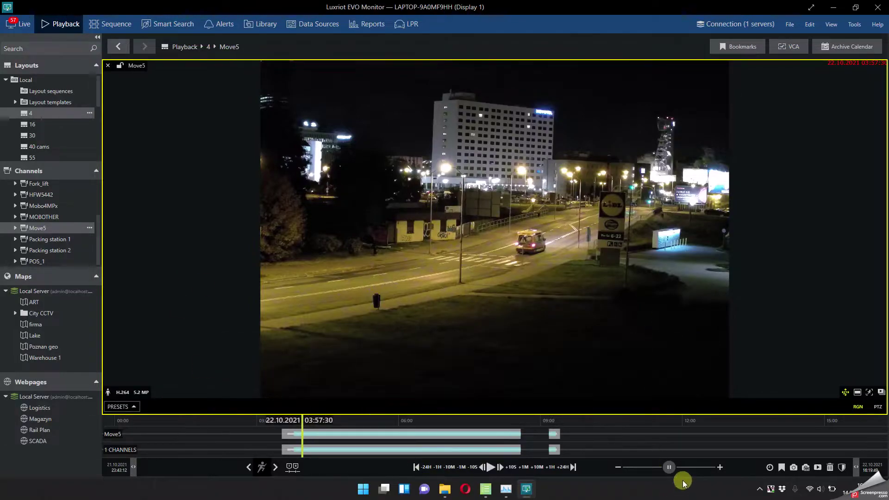
Speed Move5 playback up to 128x, then pause it at 03:55:23
{"action": "left_click_drag", "start_coordinate": [679, 466], "coordinate": [690, 465]}
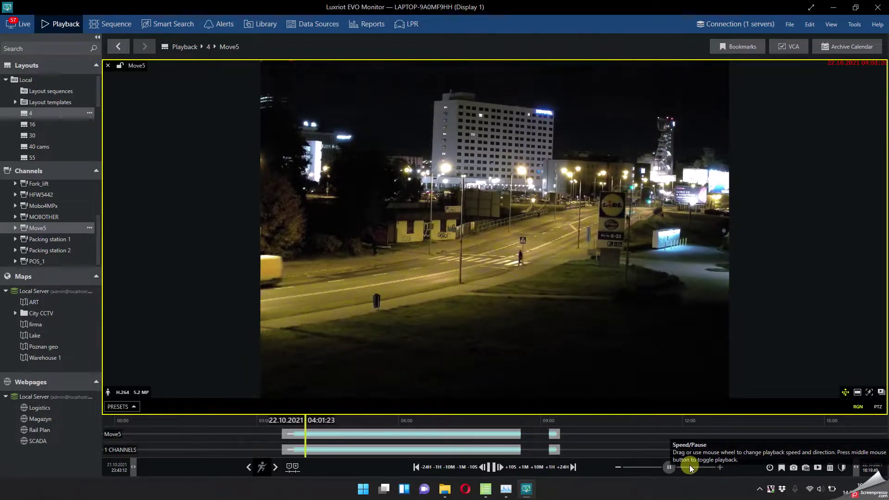
{"action": "scroll", "coordinate": [689, 466], "scroll_direction": "down", "scroll_amount": 10}
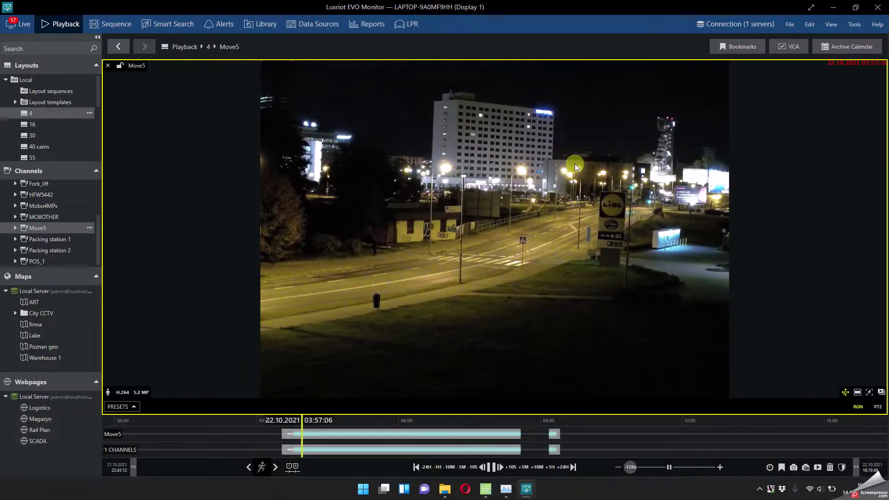
{"action": "left_click", "coordinate": [669, 467]}
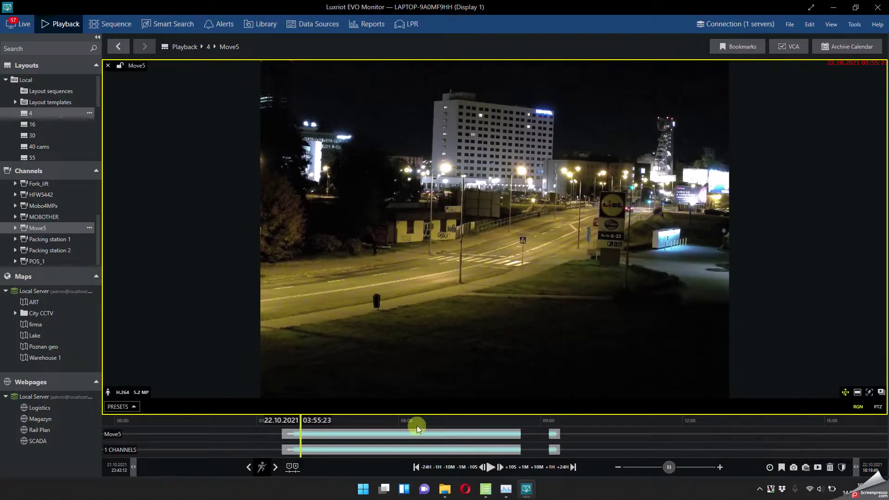
Scrub the Move5 recording forward from 04:12 to the morning footage at 07:18:56
{"action": "left_click", "coordinate": [315, 434]}
{"action": "left_click_drag", "start_coordinate": [316, 435], "coordinate": [457, 437]}
{"action": "scroll", "coordinate": [488, 432], "scroll_direction": "down", "scroll_amount": 3}
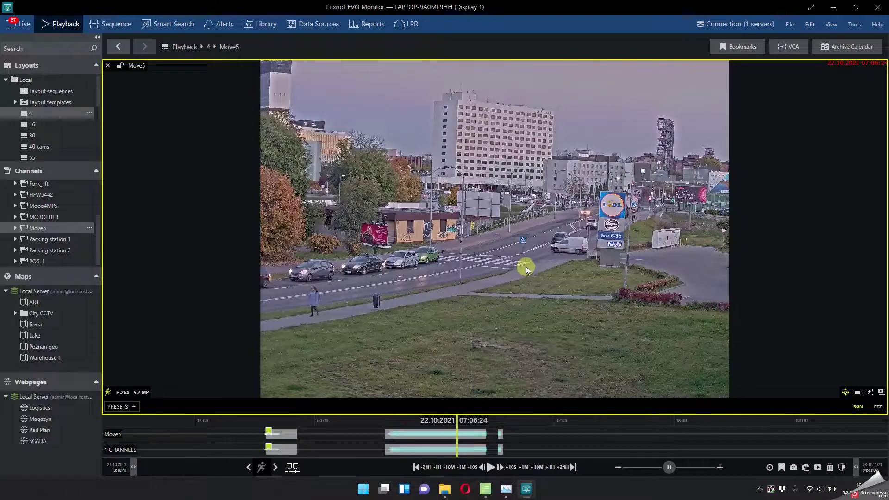
{"action": "scroll", "coordinate": [329, 266], "scroll_direction": "up", "scroll_amount": 3}
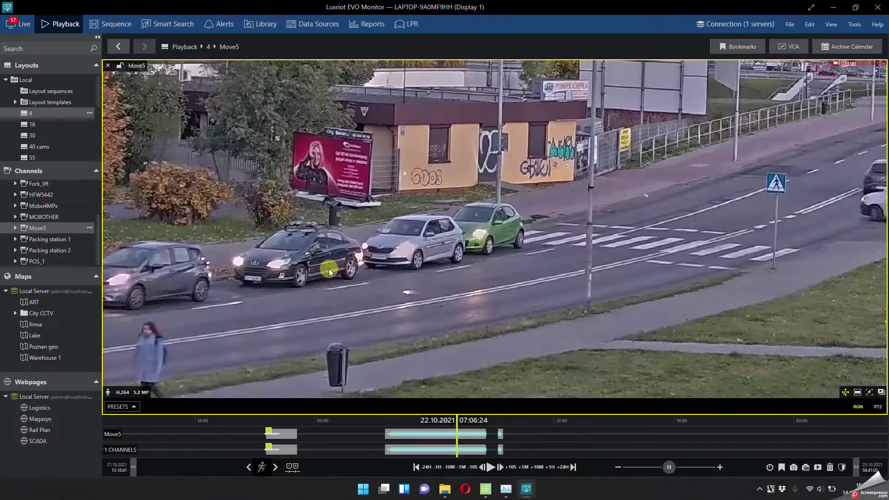
{"action": "scroll", "coordinate": [505, 238], "scroll_direction": "down", "scroll_amount": 3}
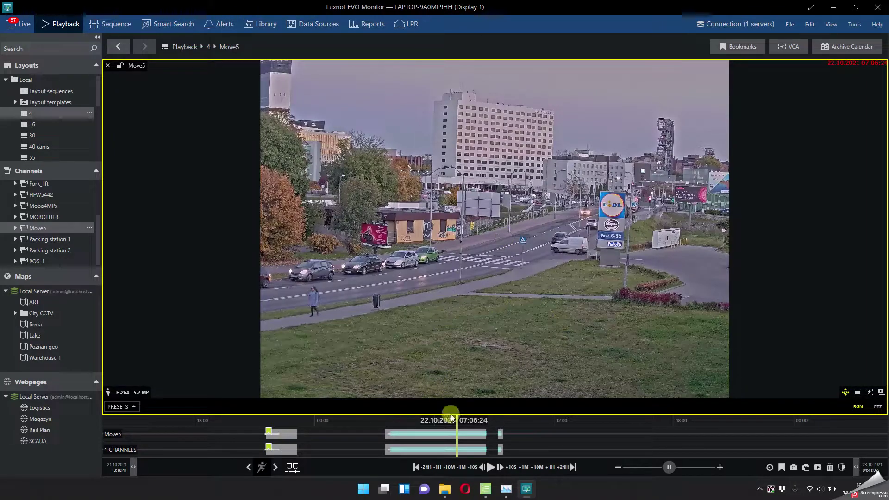
{"action": "mouse_move", "coordinate": [465, 439]}
{"action": "left_mouse_down"}
{"action": "mouse_move", "coordinate": [444, 438]}
{"action": "mouse_move", "coordinate": [463, 435]}
{"action": "left_mouse_up"}
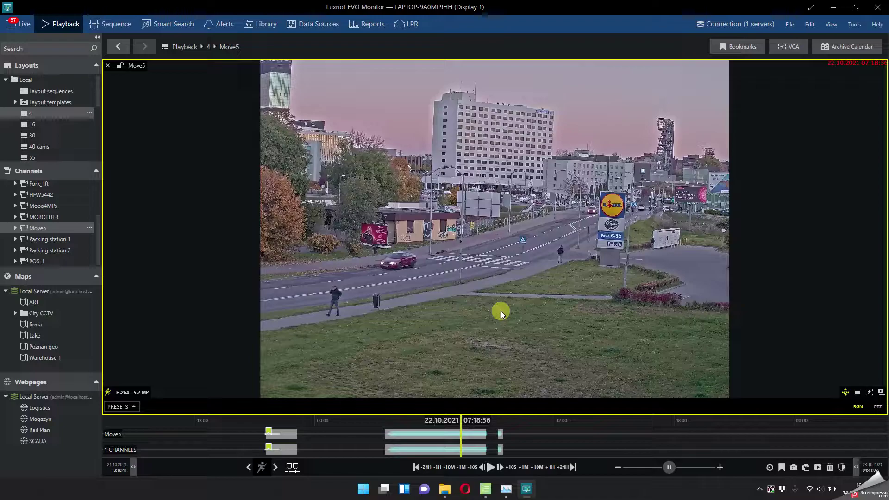
Change the video export time-lapse interval from 600 to 500 seconds, save, and jump to 03:41:46
{"action": "left_click", "coordinate": [810, 24]}
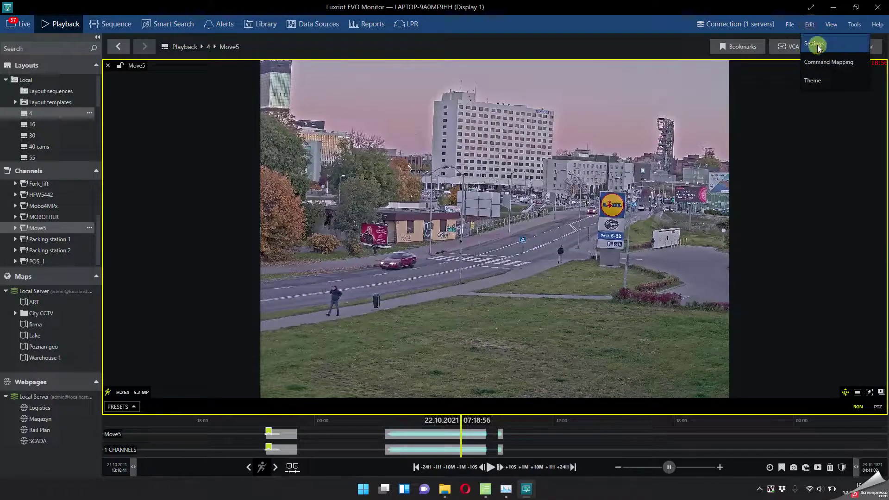
{"action": "left_click", "coordinate": [813, 79]}
{"action": "left_click", "coordinate": [289, 172]}
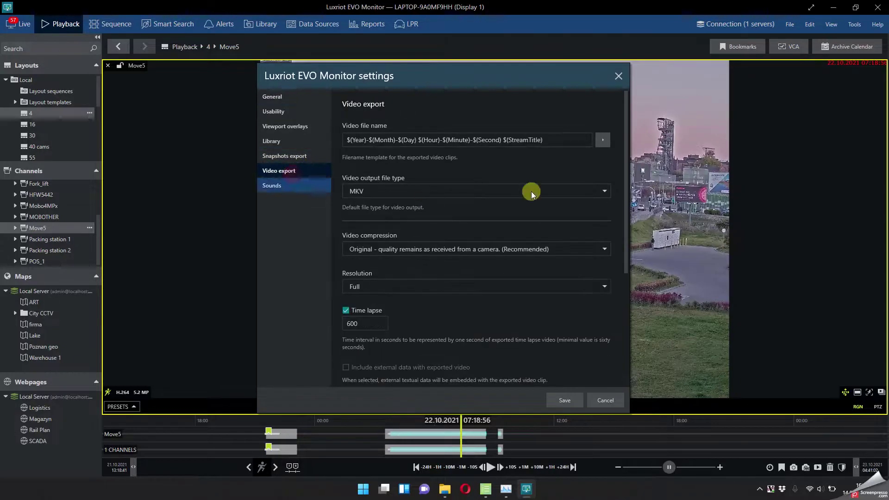
{"action": "scroll", "coordinate": [462, 318], "scroll_direction": "down", "scroll_amount": 2}
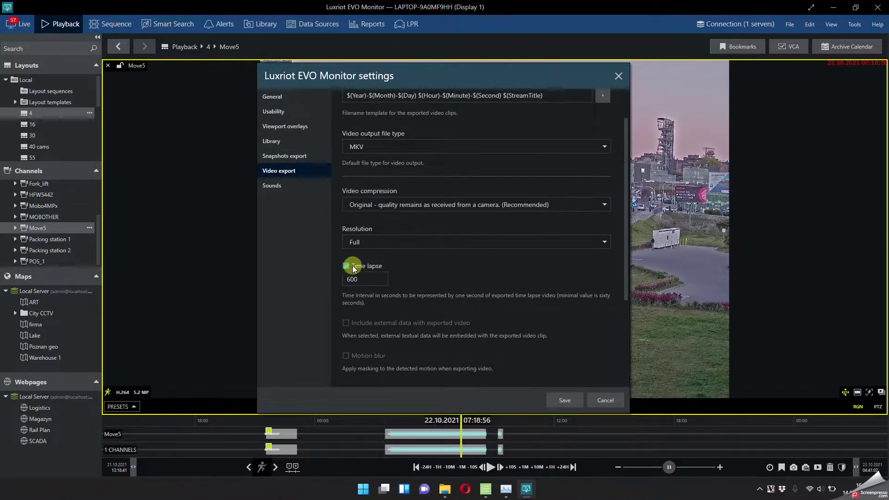
{"action": "left_click", "coordinate": [370, 278]}
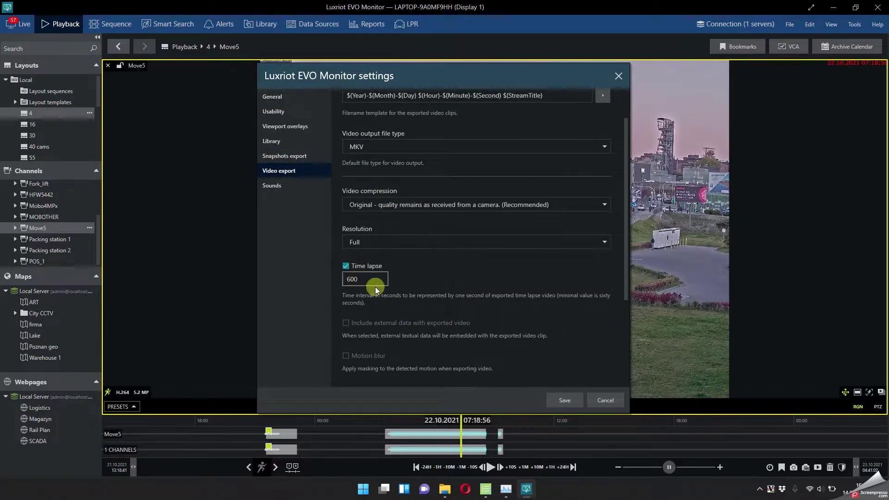
{"action": "left_click_drag", "start_coordinate": [369, 279], "coordinate": [336, 283]}
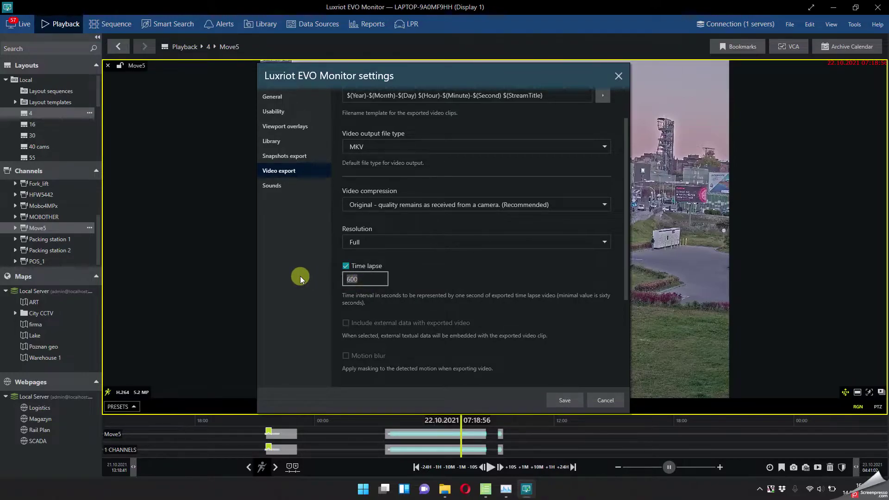
{"action": "type", "text": "500"}
{"action": "left_click", "coordinate": [566, 402]}
{"action": "left_click", "coordinate": [389, 438]}
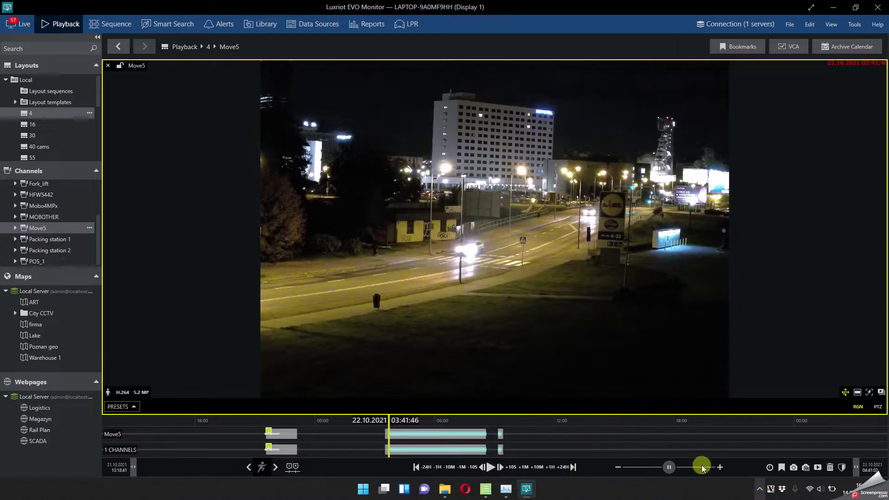
Mark 03:41:46 to 08:29:56 on the Move5 timeline and export that interval
{"action": "left_click", "coordinate": [290, 467]}
{"action": "left_click", "coordinate": [484, 442]}
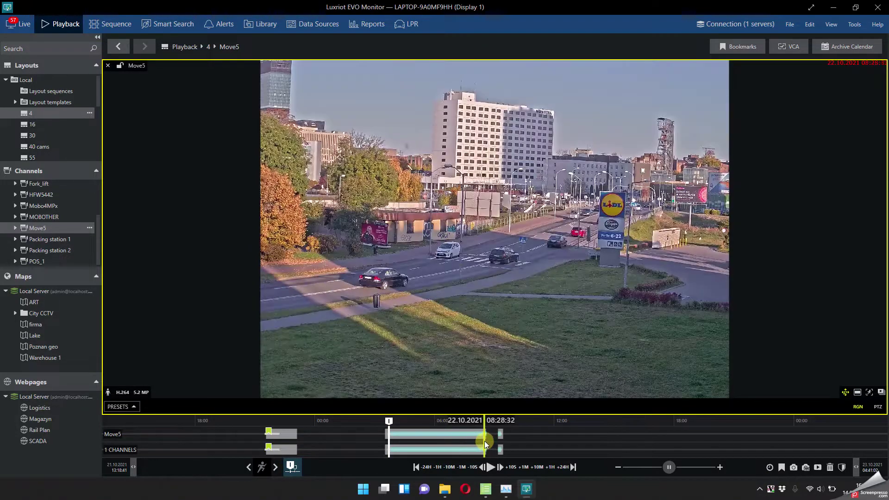
{"action": "left_click", "coordinate": [293, 467]}
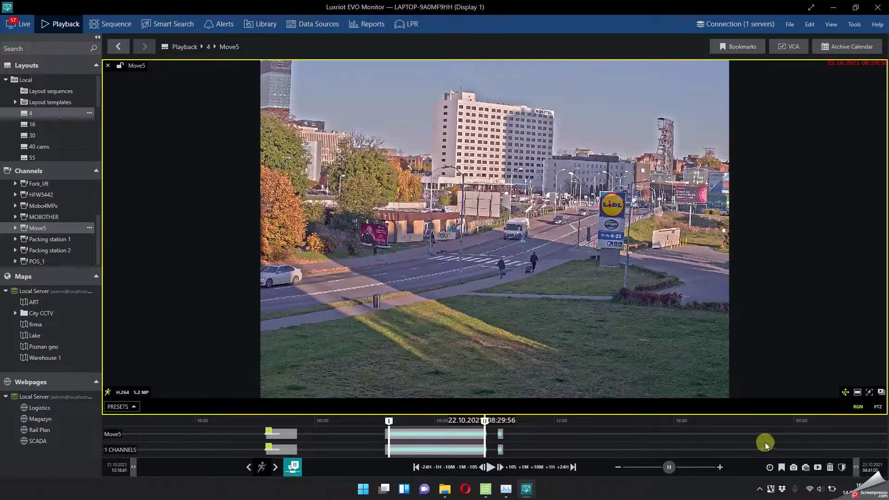
{"action": "left_click", "coordinate": [818, 467]}
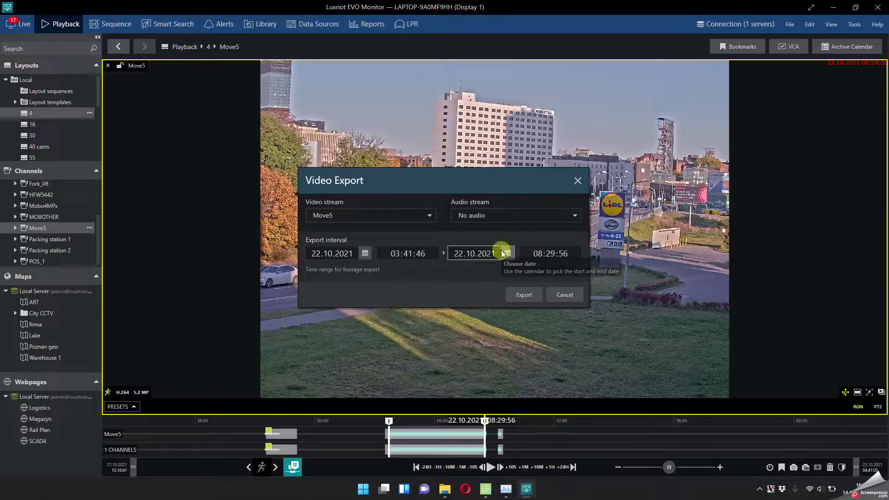
{"action": "left_click", "coordinate": [532, 293]}
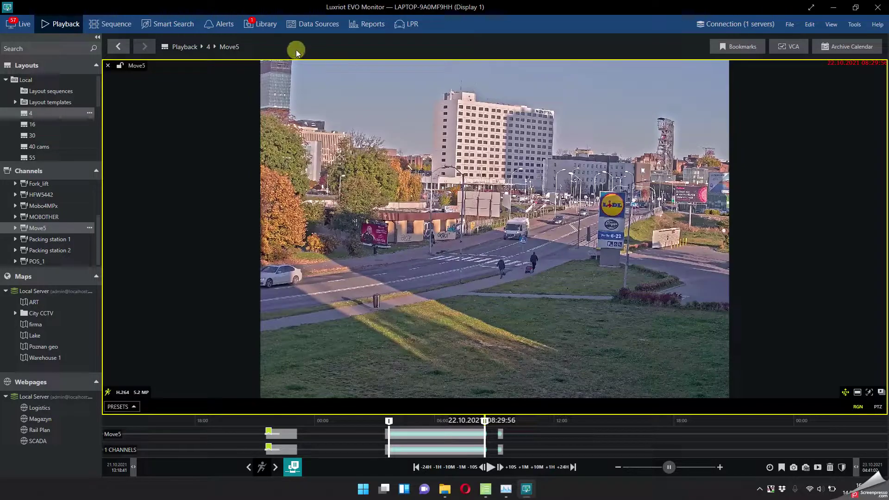
{"action": "left_click", "coordinate": [259, 24]}
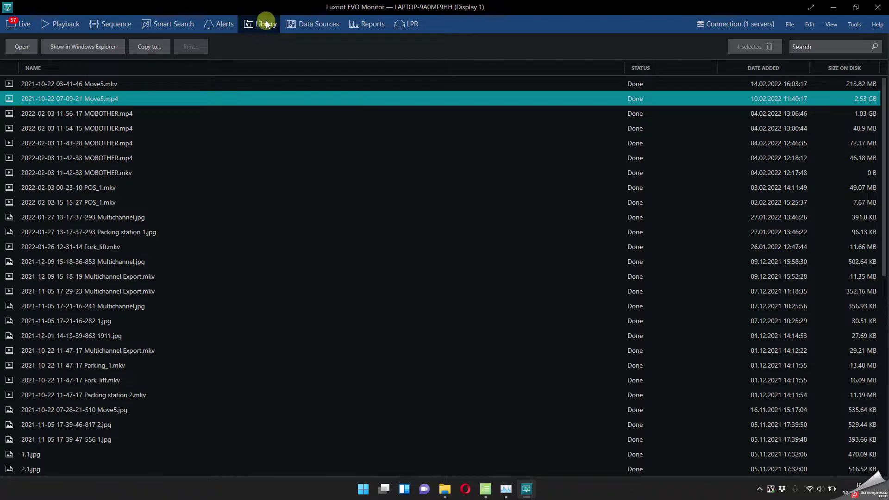
{"action": "left_click", "coordinate": [54, 84]}
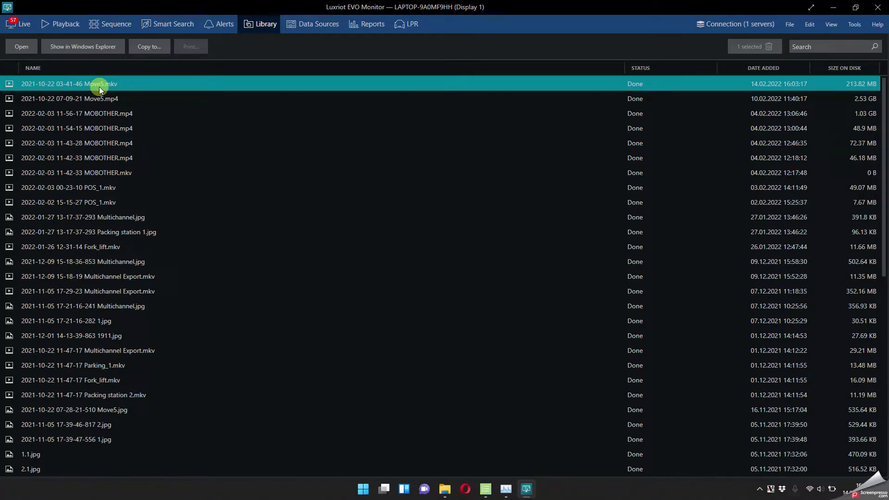
{"action": "left_click", "coordinate": [74, 46]}
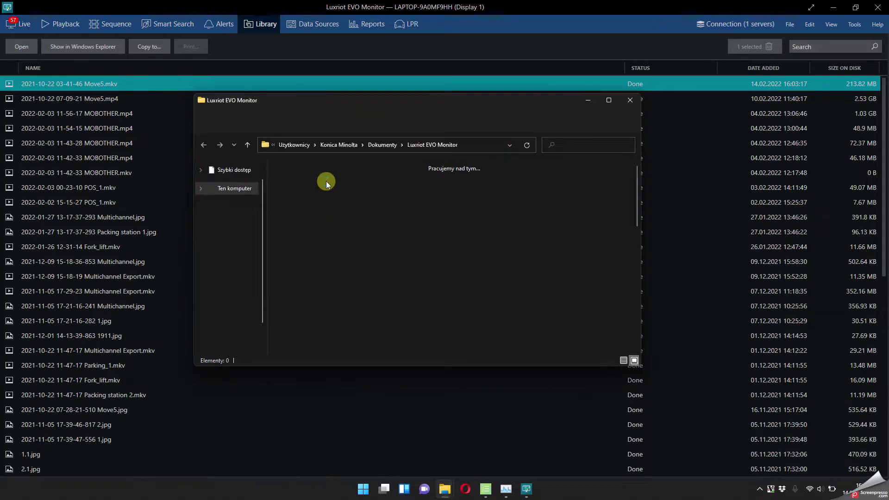
{"action": "left_click", "coordinate": [306, 191]}
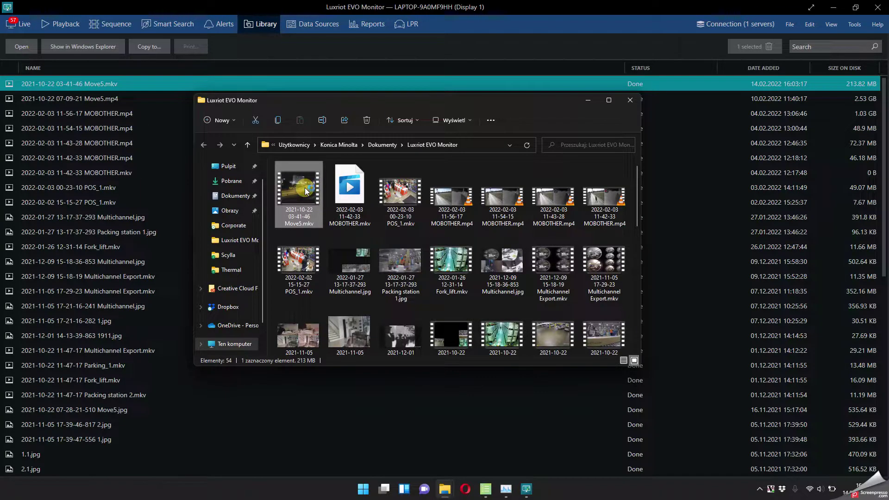
{"action": "double_click", "coordinate": [305, 187]}
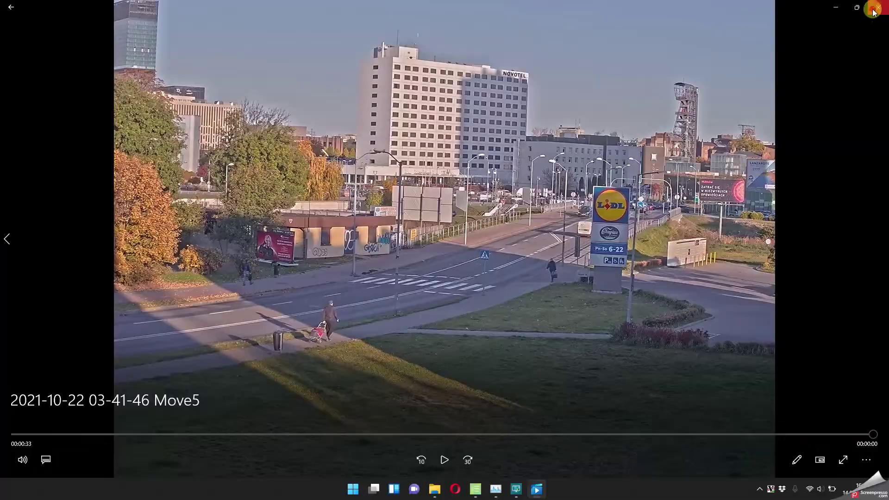
Close the media player, resume Move5 playback at 06:45:31, and restore original aspect ratio
{"action": "left_click", "coordinate": [873, 12]}
{"action": "left_click", "coordinate": [413, 62]}
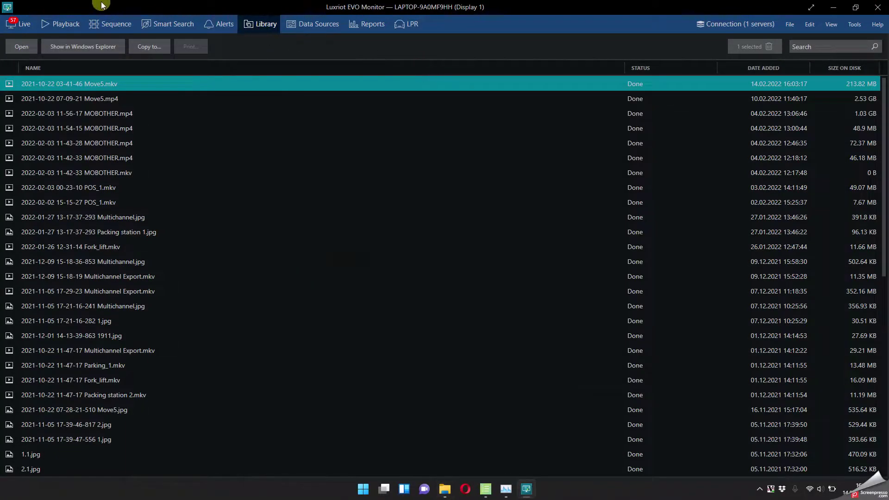
{"action": "left_click", "coordinate": [25, 23]}
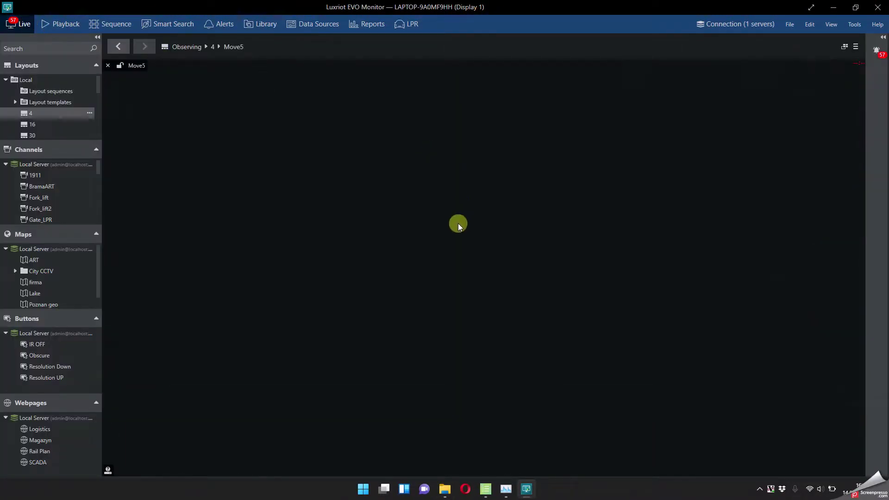
{"action": "left_click", "coordinate": [54, 25]}
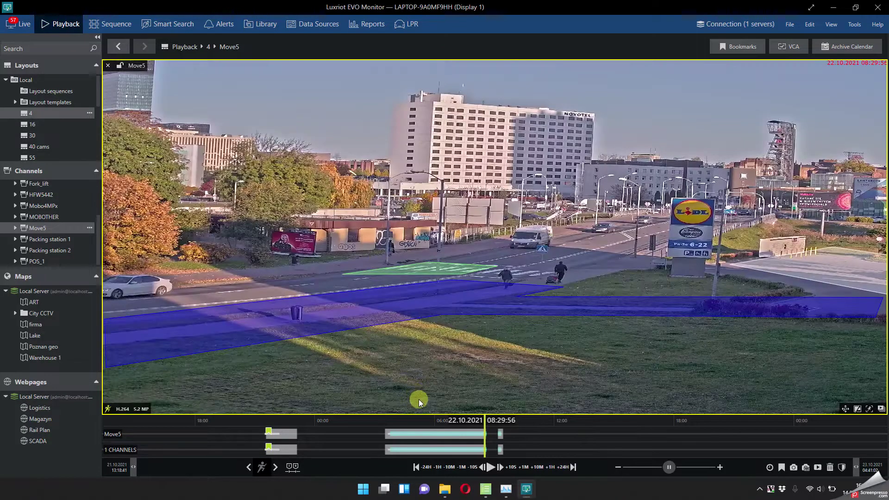
{"action": "left_click", "coordinate": [450, 434]}
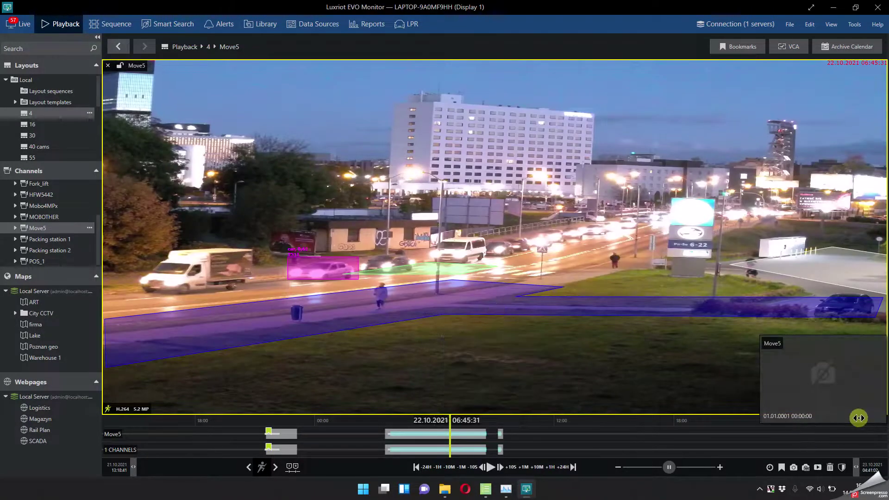
{"action": "left_click", "coordinate": [858, 409]}
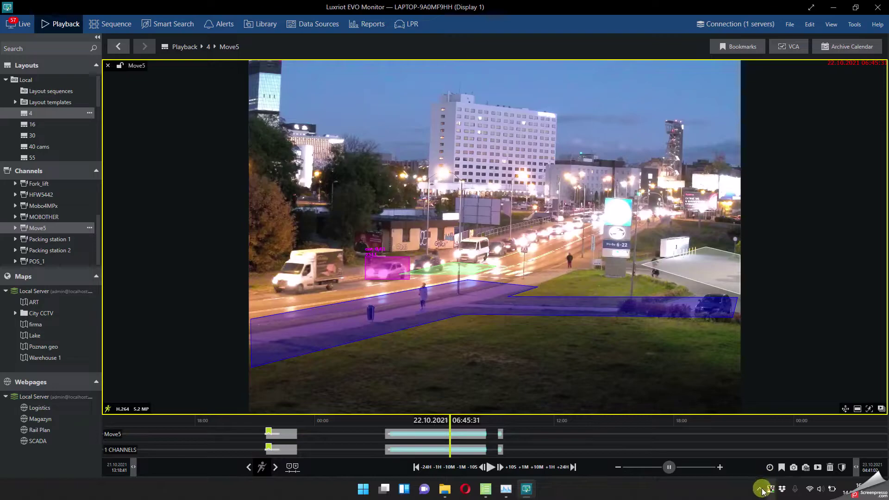